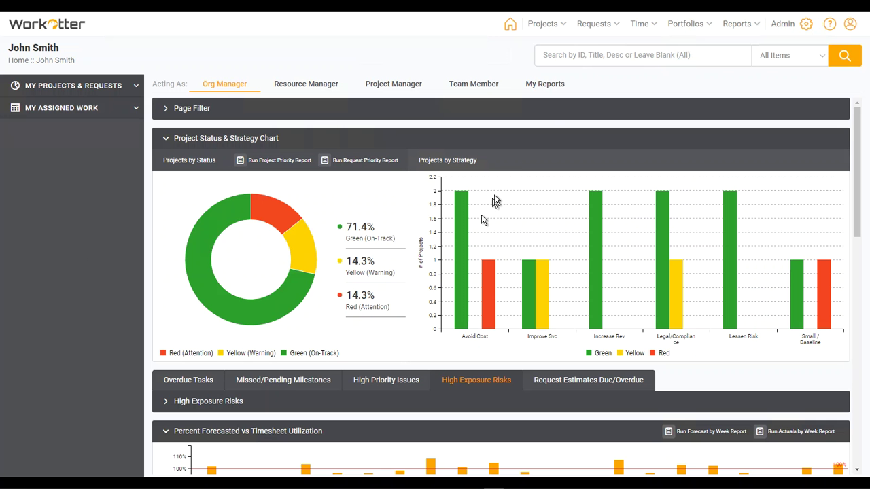
- Start a new request idea titled 'My New Request'
mouse_move(619, 28)
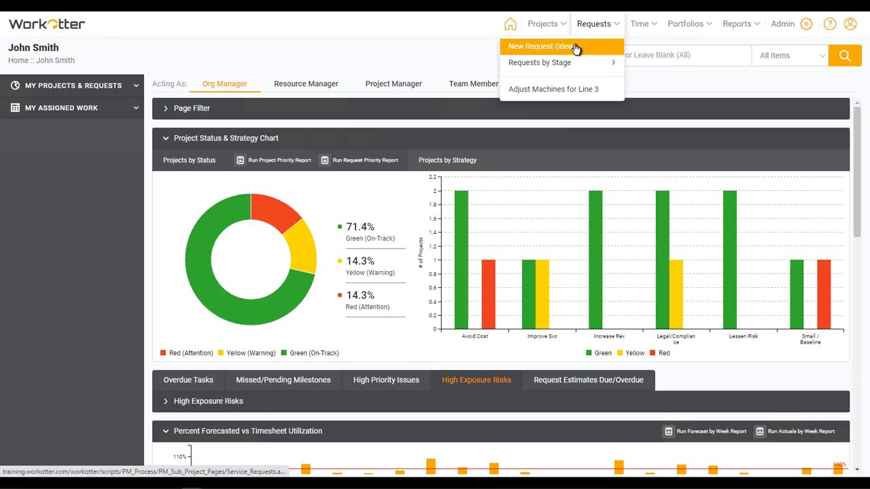
left_click(595, 49)
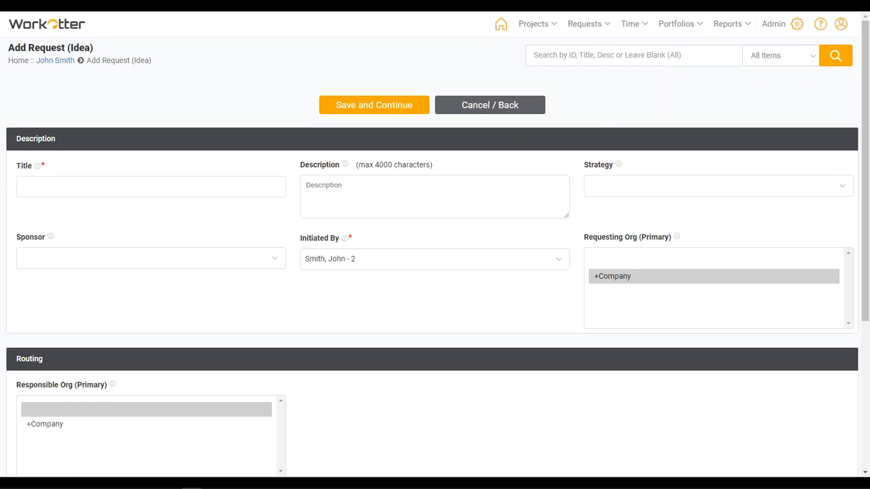
left_click(116, 189)
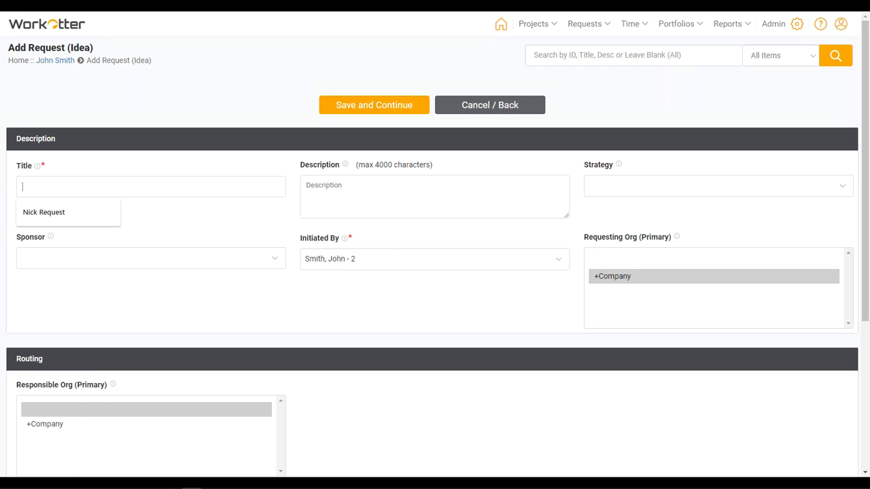
type("My N")
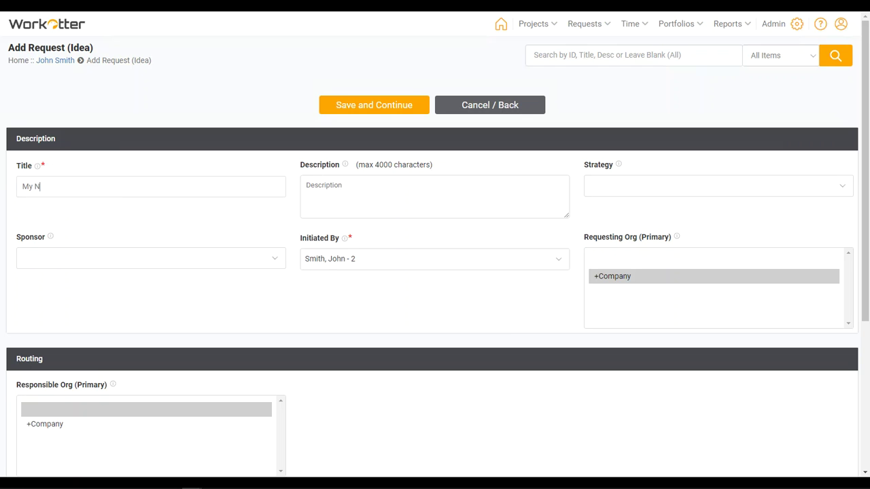
type("ew Request")
- Check the Title business rule popup, close it, and save the request to continue to scoring
left_click(39, 167)
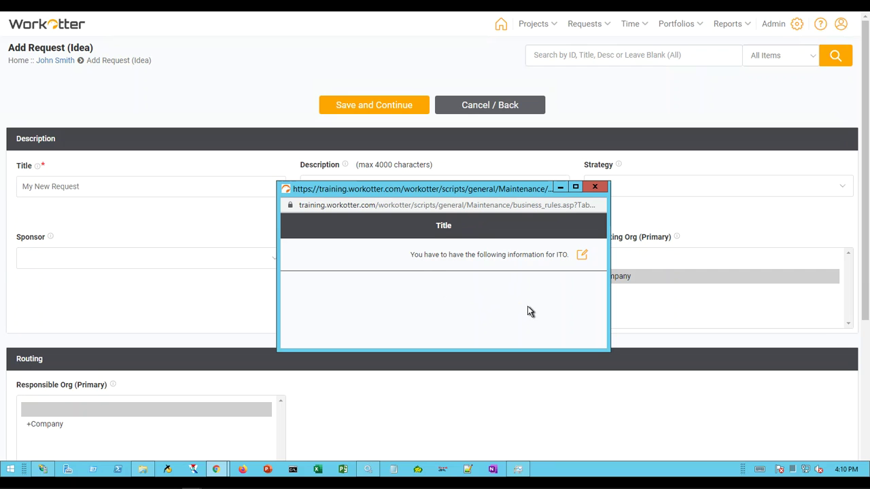
left_click(592, 189)
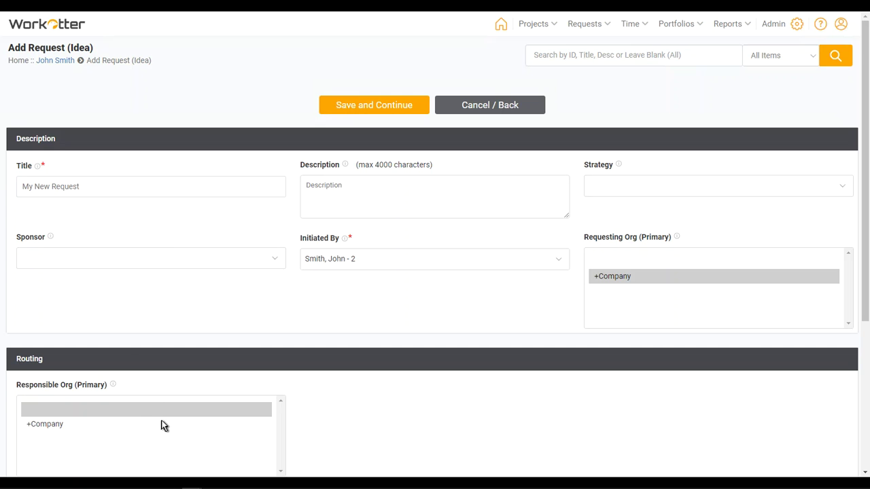
left_click(345, 106)
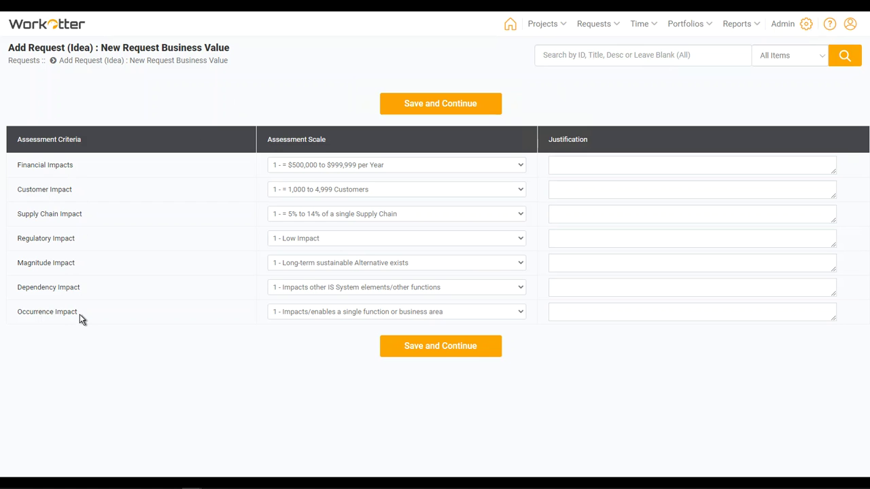
- Rate Financial 3, Customer 3, Supply Chain 2 and Regulatory Impact 3
left_click(284, 164)
left_click(293, 238)
left_click(298, 192)
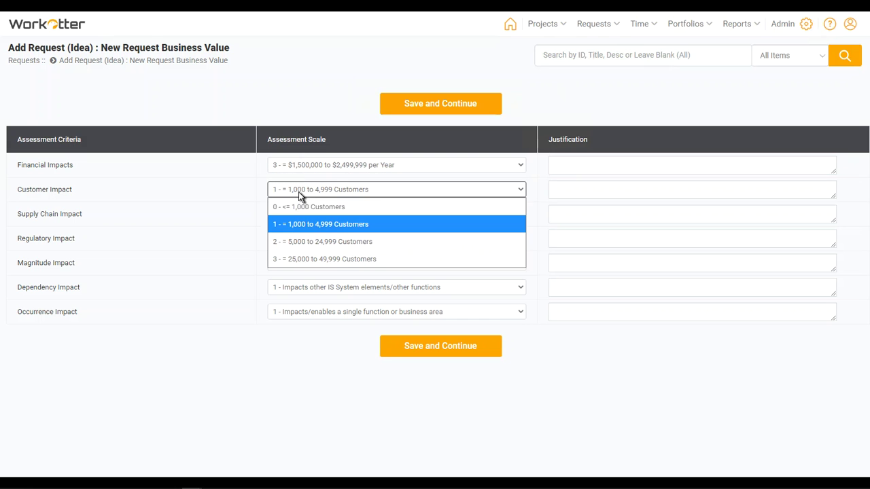
left_click(293, 259)
left_click(294, 213)
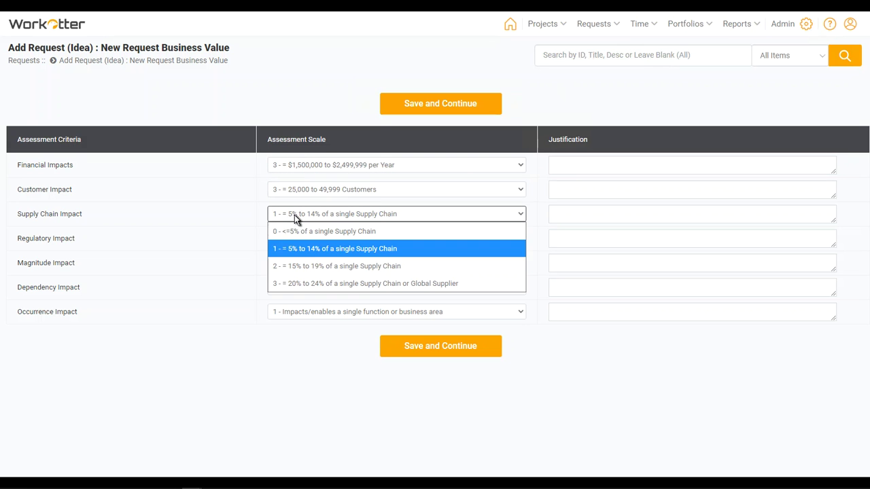
left_click(293, 270)
left_click(291, 242)
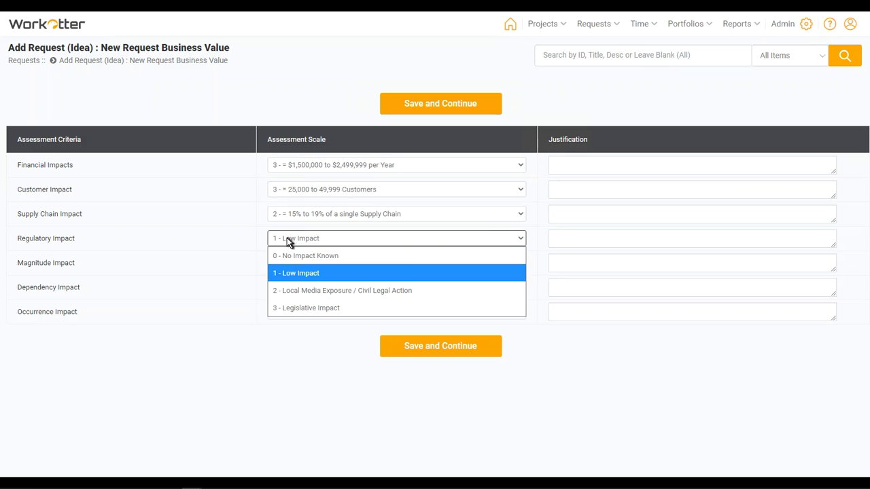
left_click(291, 307)
- Rate Magnitude 3, Dependency 5 and Occurrence 3, then save the business value scores
left_click(300, 270)
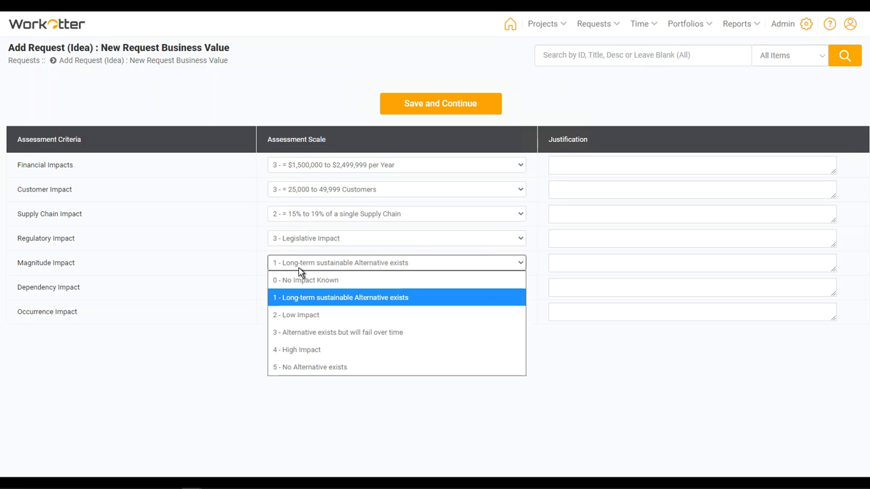
left_click(292, 331)
left_click(297, 288)
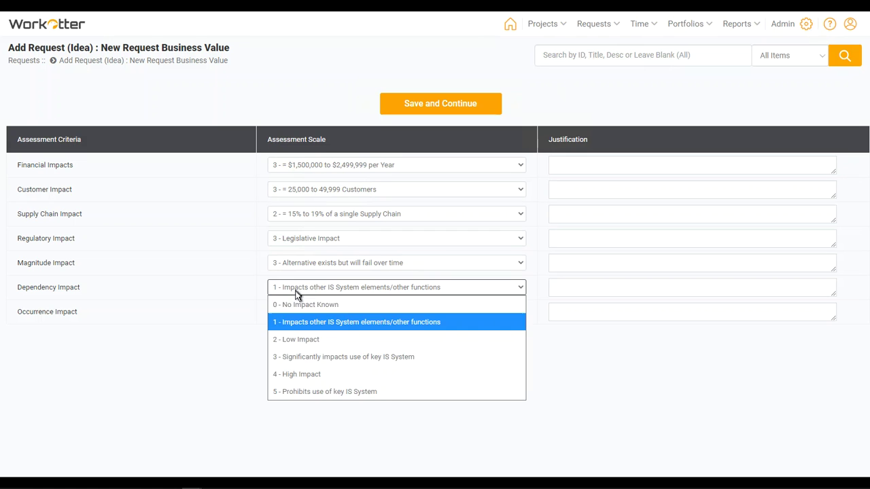
left_click(284, 390)
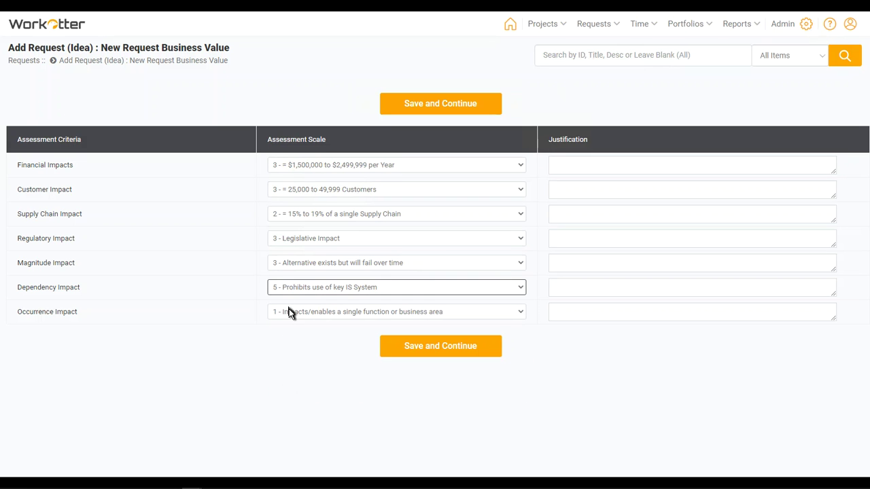
left_click(288, 313)
left_click(284, 386)
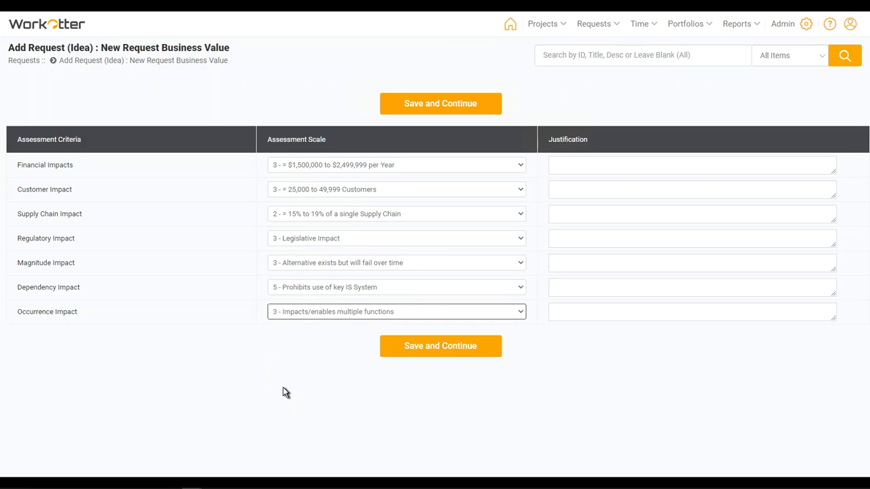
left_click(617, 170)
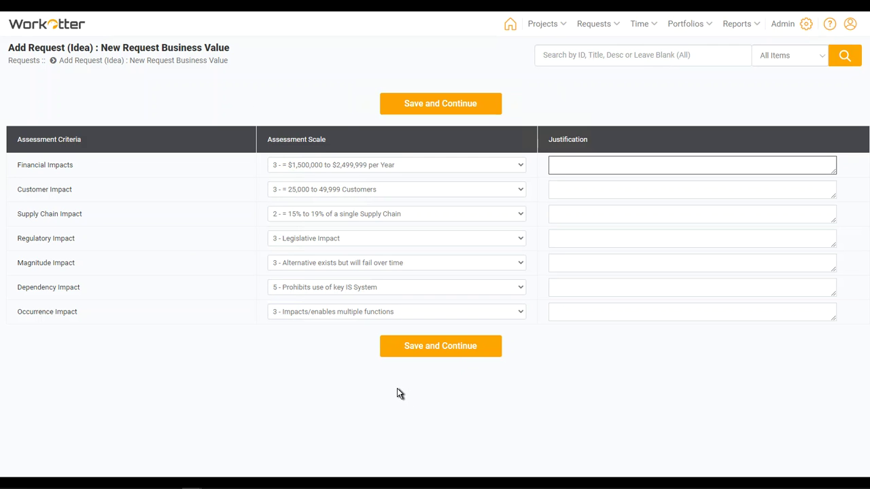
left_click(401, 352)
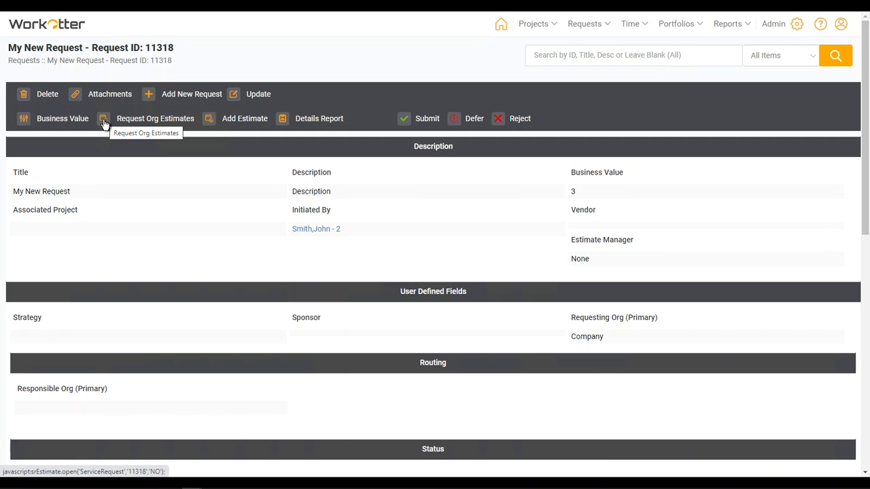
- Request estimates due 11/28/2020 from Information Technology - 364 and its sub-organizations, and save
left_click(103, 121)
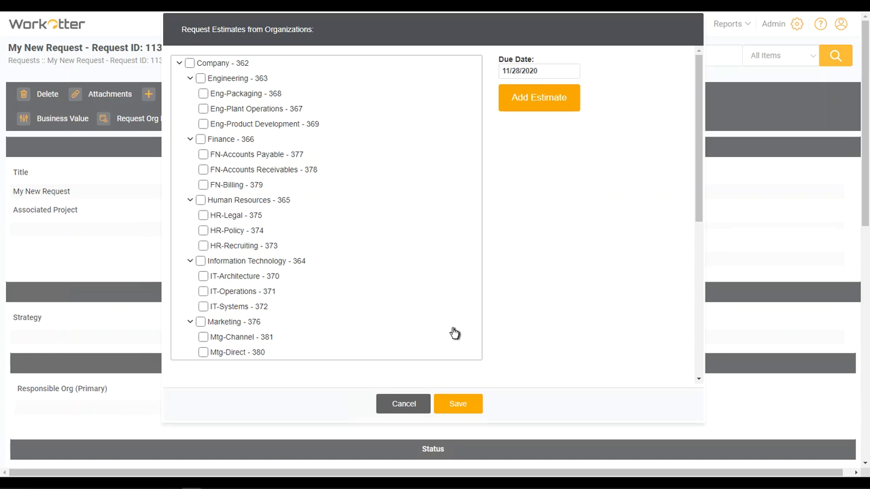
left_click(200, 262)
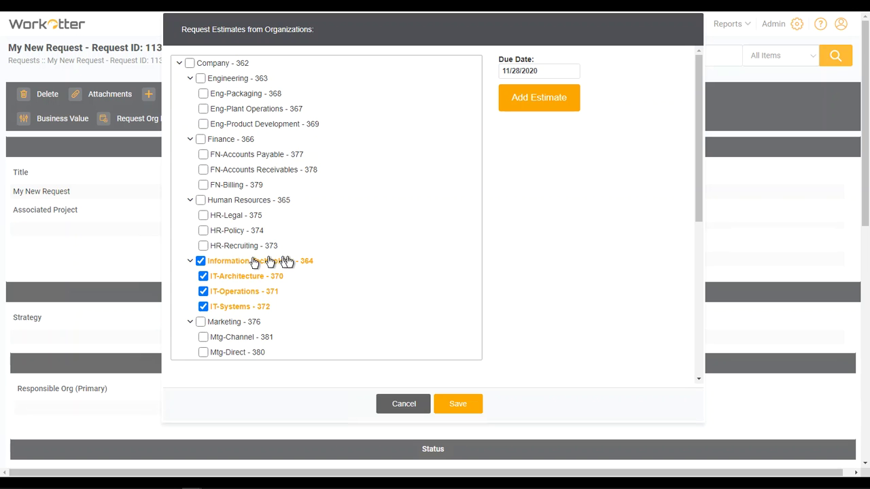
left_click(531, 73)
left_click(538, 107)
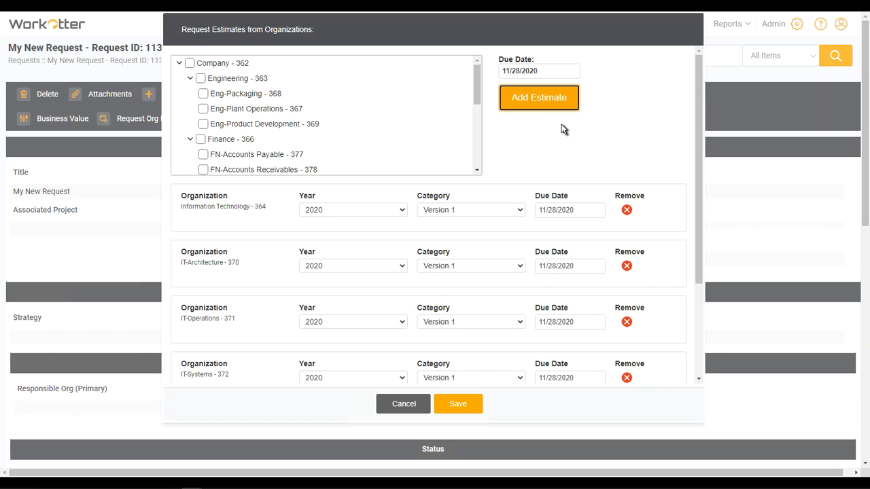
left_click(472, 404)
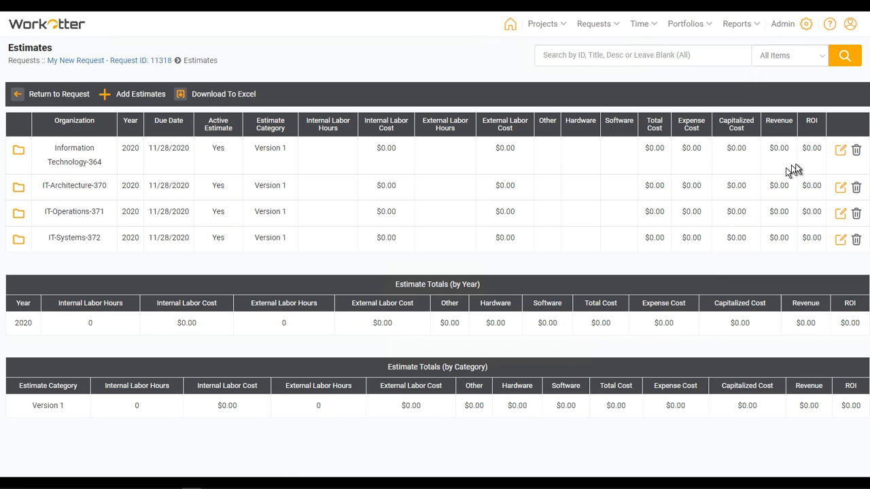
left_click(839, 151)
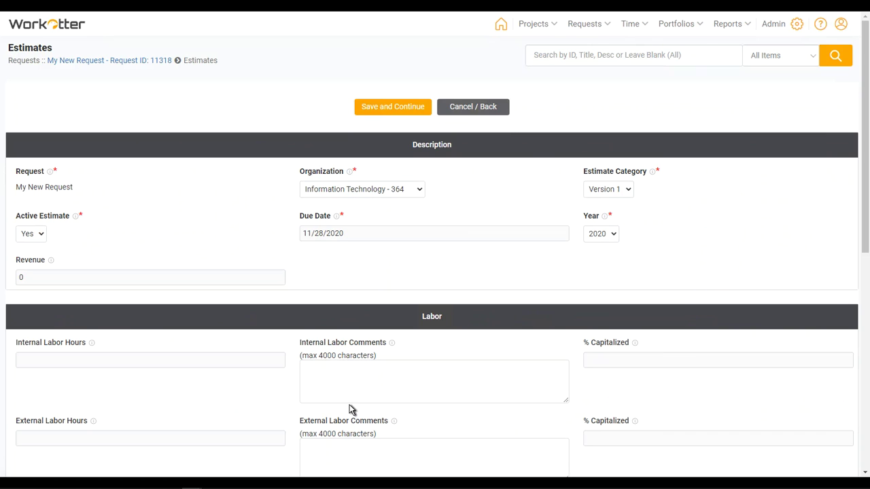
- Enter 50000 revenue, 123 internal labor hours and 123 external labor hours
left_click(145, 360)
left_click(87, 275)
type("50000")
left_click(31, 360)
type("123")
left_click(45, 436)
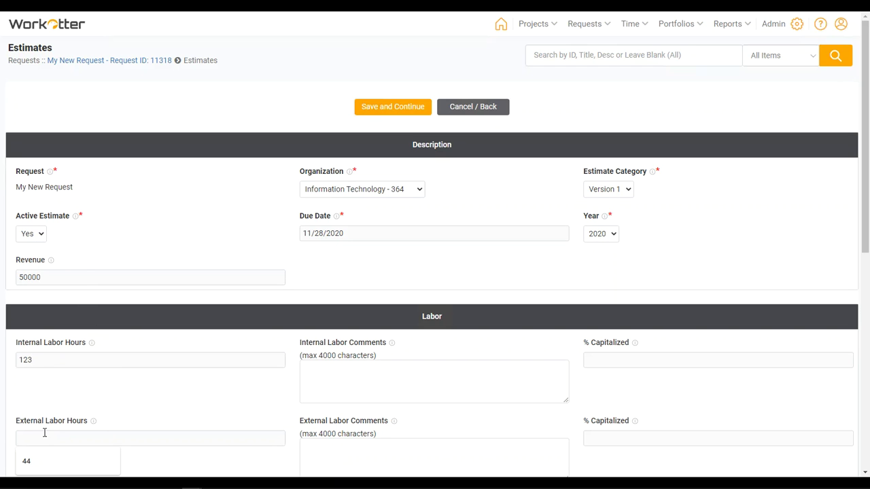
type("123")
scroll(112, 406, "down", 4)
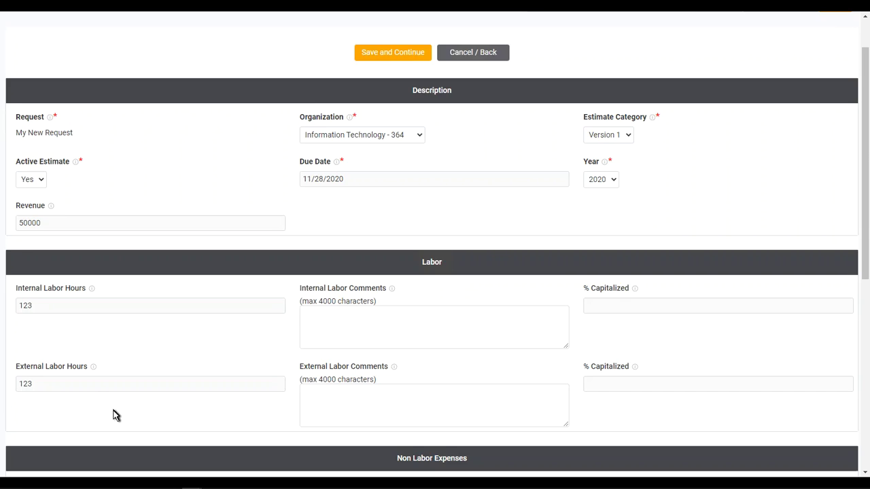
- Enter Other $234234 and Hardware $23423423, save the estimate, and return to the request
left_click(32, 284)
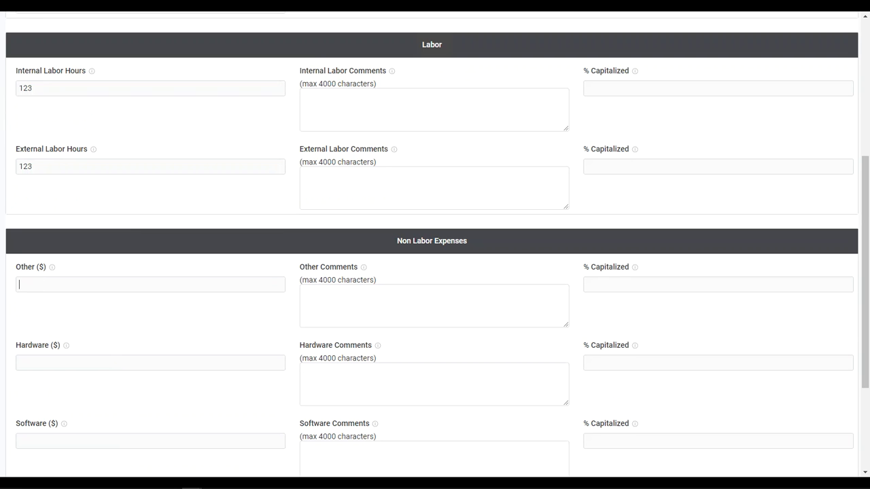
type("234234")
left_click(85, 364)
type("23423423")
scroll(316, 378, "down", 3)
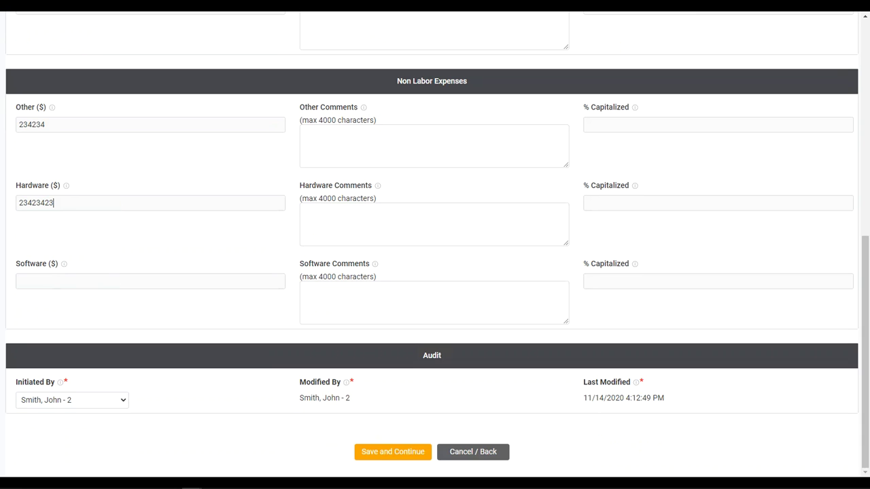
left_click(389, 459)
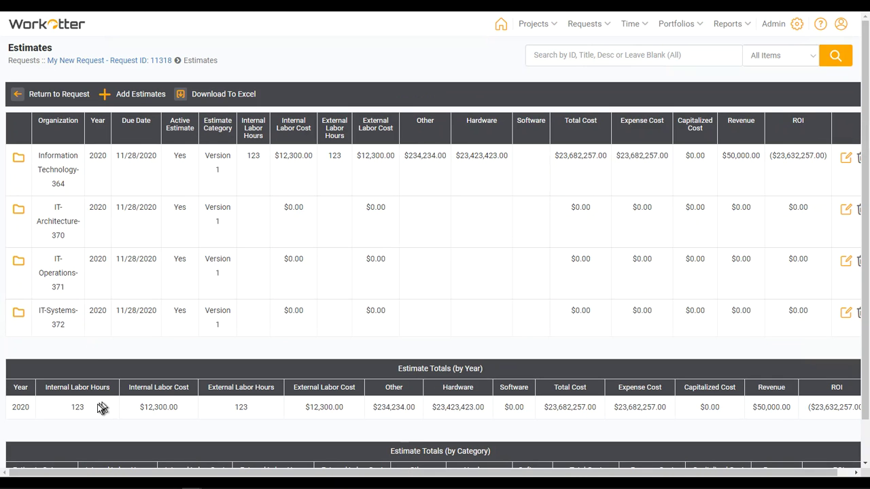
scroll(97, 408, "down", 1)
scroll(98, 408, "up", 1)
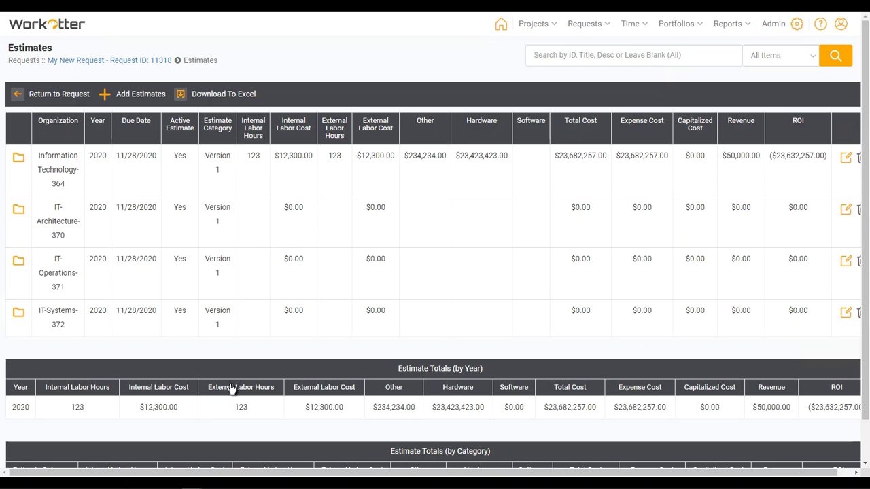
left_click(23, 95)
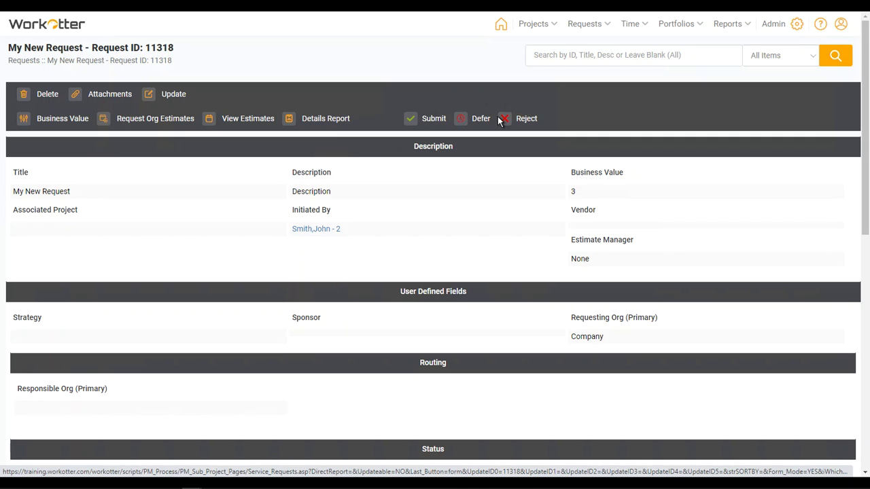
- Submit the request and open the Projects (Visual Workflow) lifecycle view
left_click(417, 119)
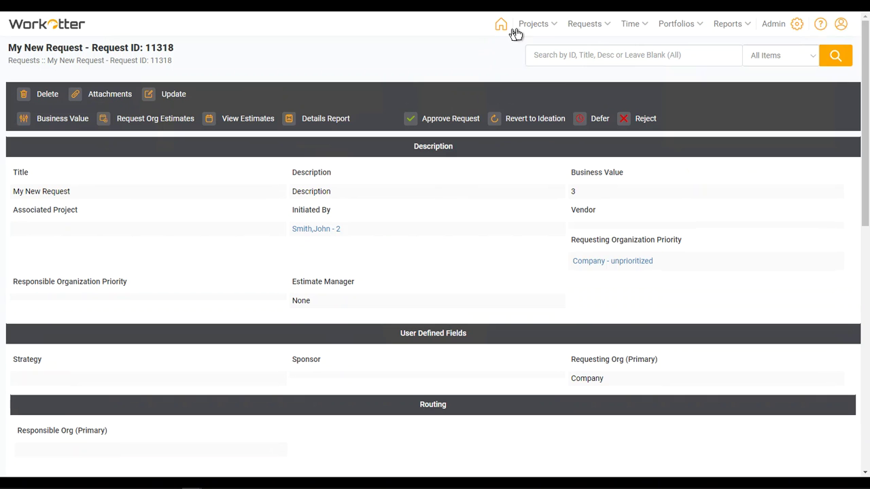
mouse_move(547, 29)
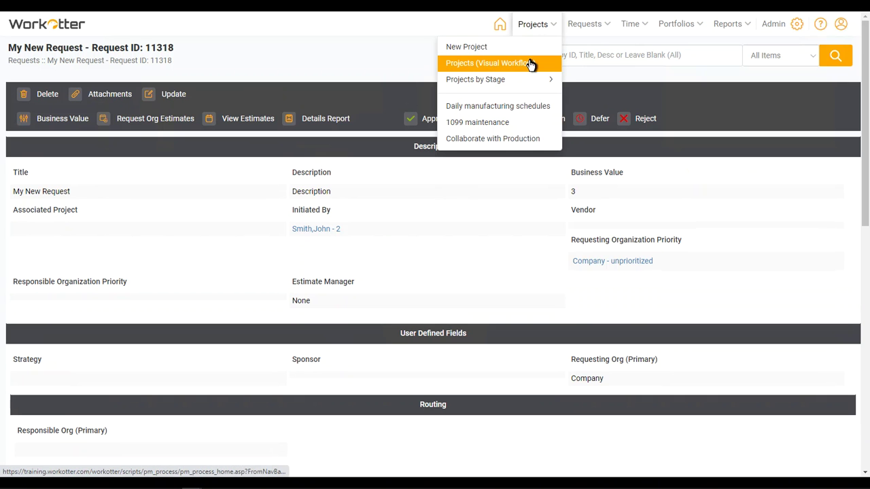
left_click(530, 64)
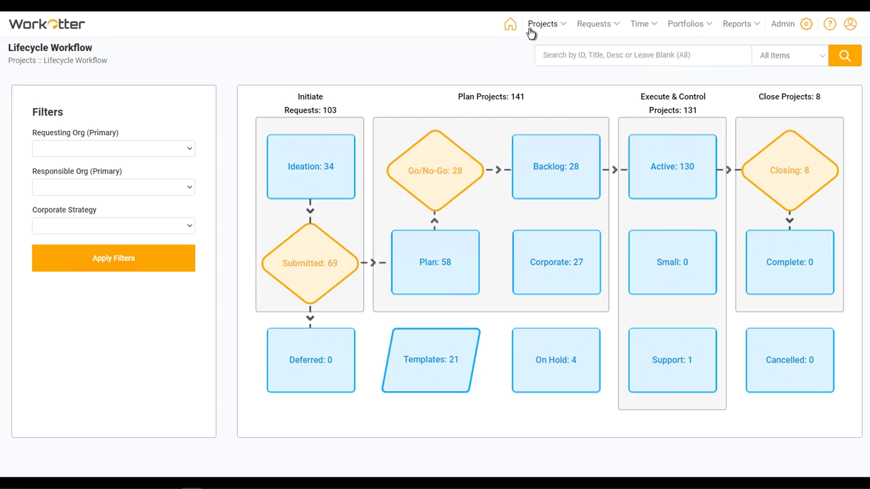
mouse_move(557, 25)
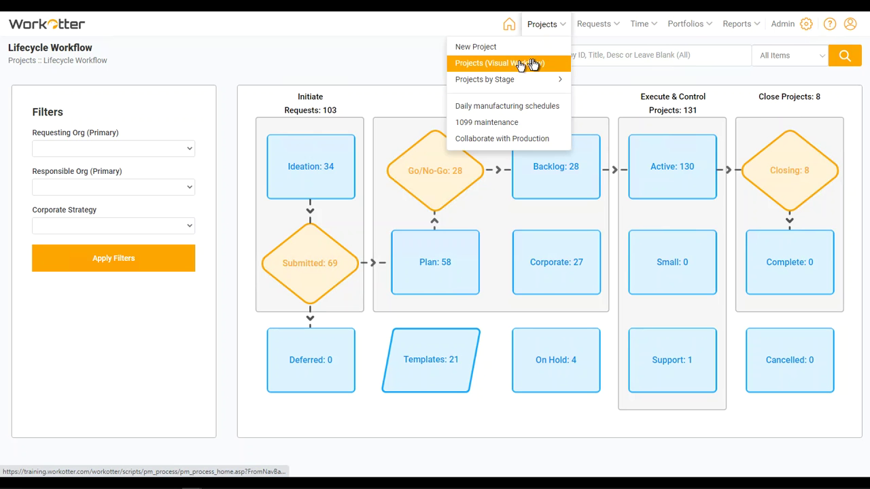
- List submitted requests grouped by Requesting Org (Primary) and open My New Request
left_click(317, 271)
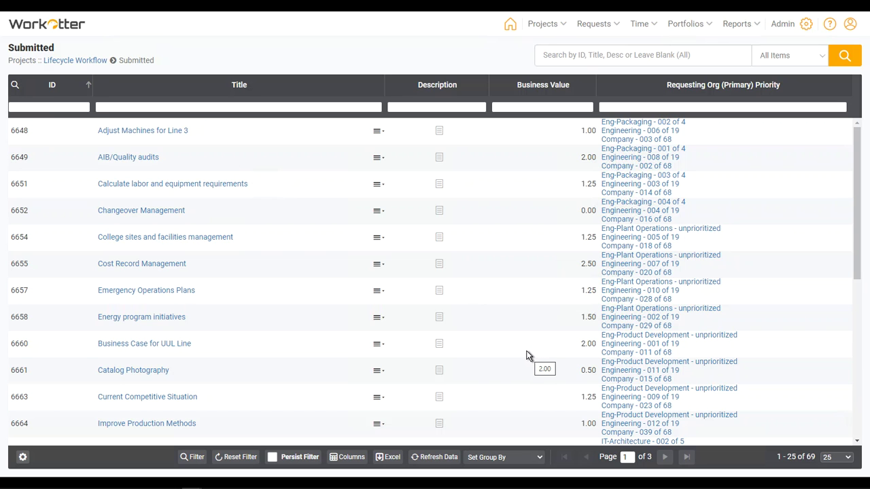
left_click(517, 460)
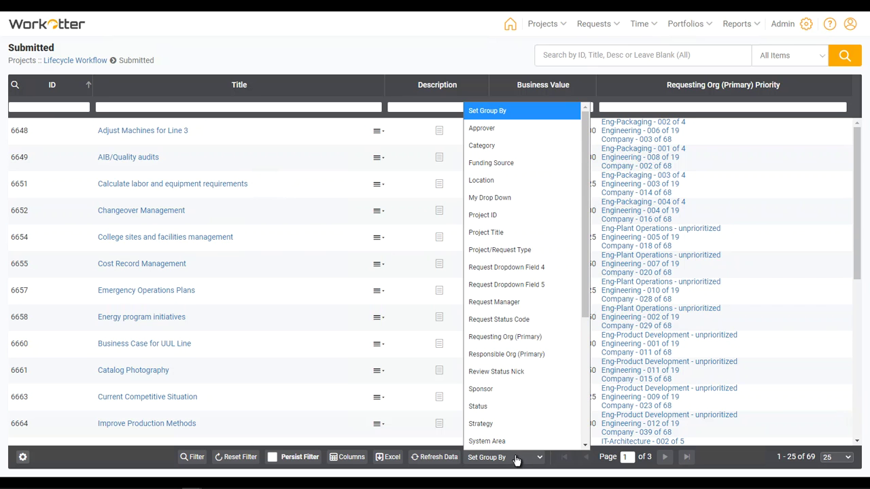
scroll(523, 401, "down", 1)
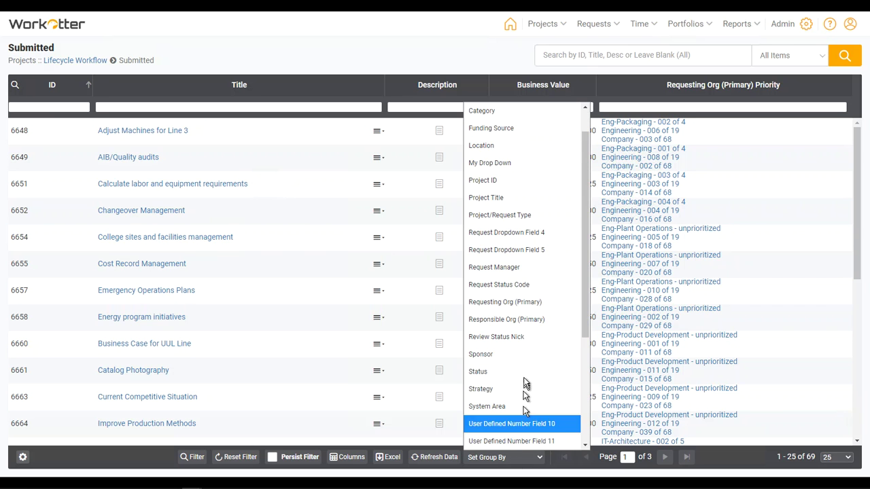
left_click(507, 303)
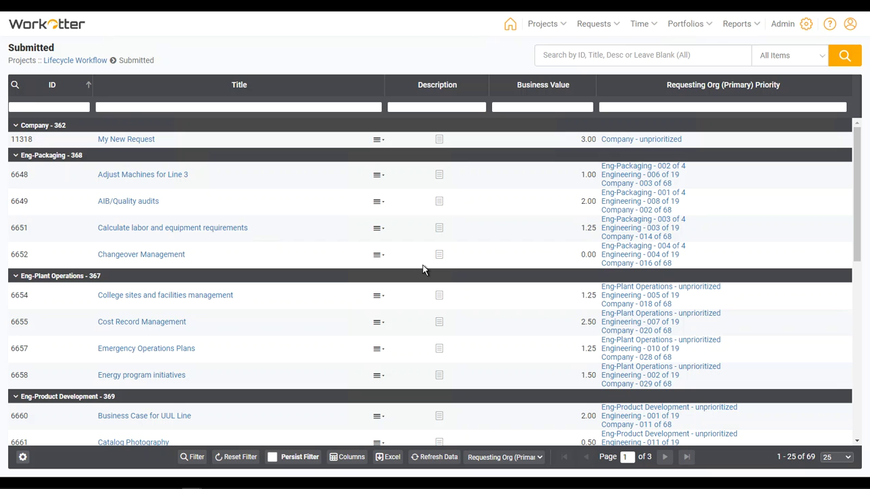
left_click(110, 141)
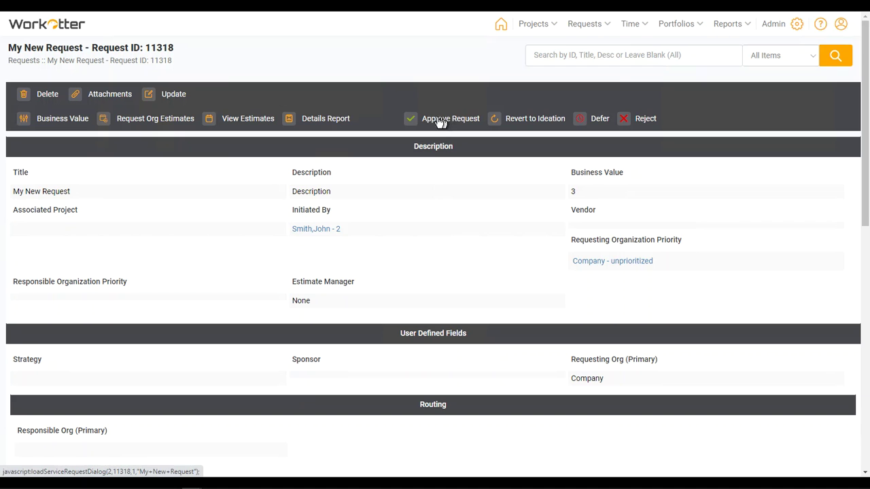
- Approve request 11318, choosing 'Create a New Project from this Request' over attaching to project 4144
left_click(413, 119)
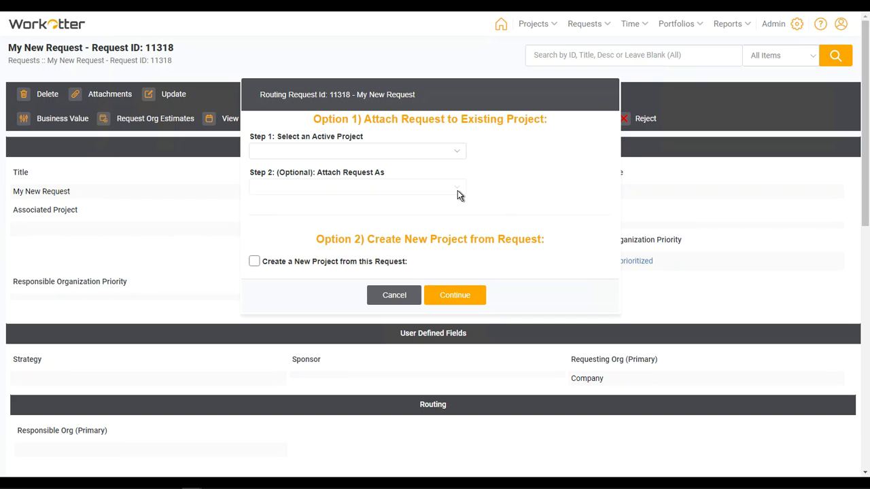
left_click(400, 154)
left_click(369, 240)
left_click(342, 187)
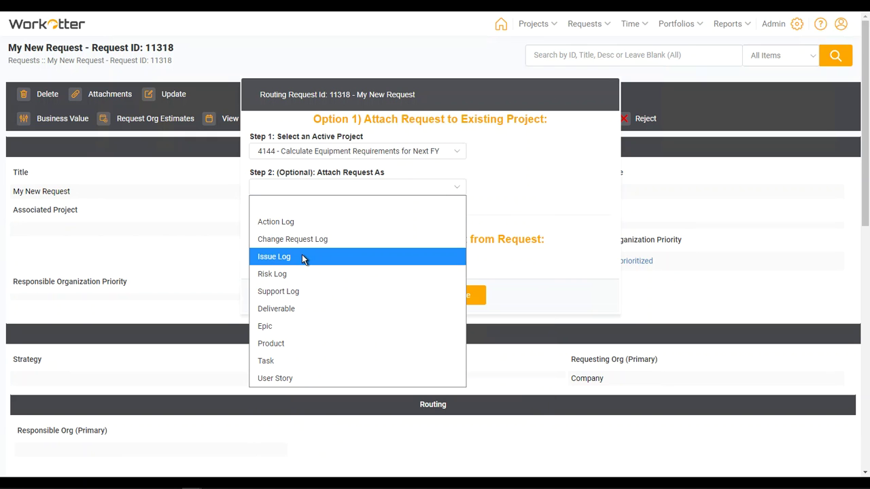
left_click(542, 197)
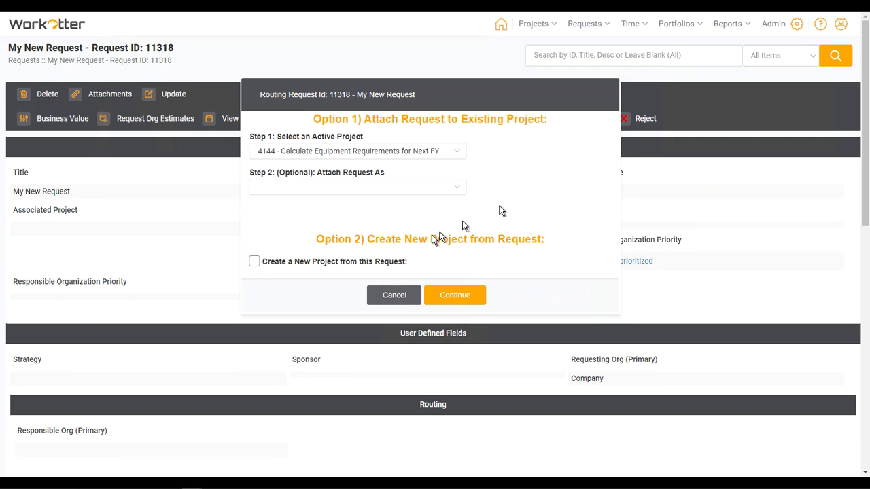
left_click(256, 262)
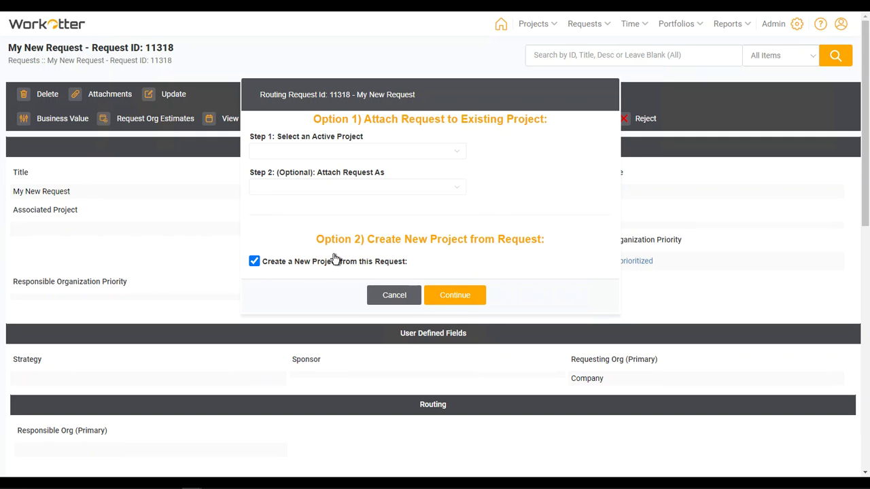
left_click(453, 296)
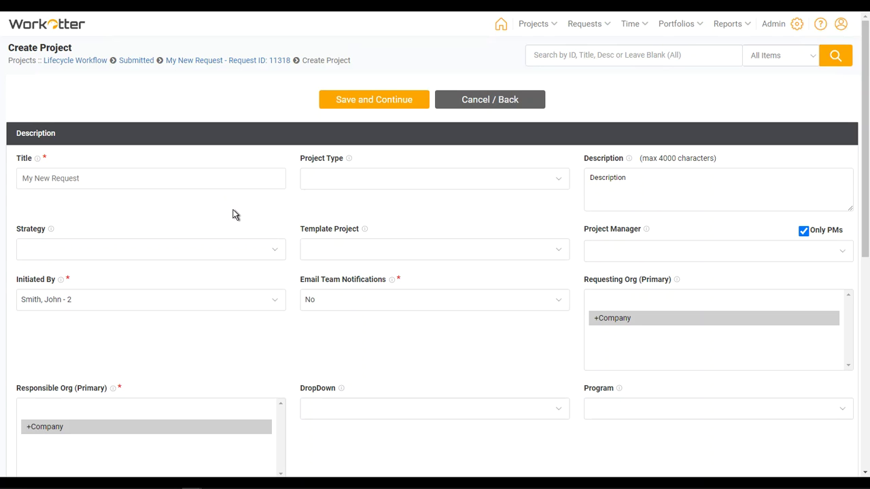
- Save the Create Project form, creating project My New Request with ID 4470
left_click(381, 102)
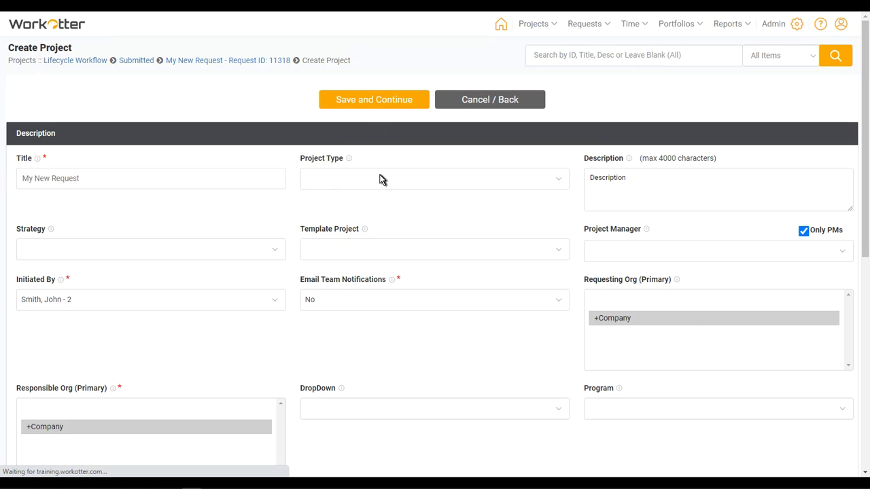